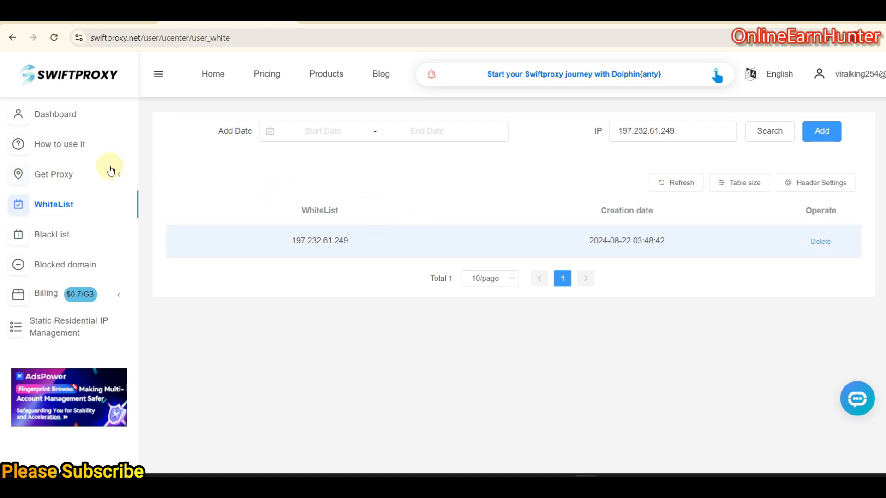
Go to the Dashboard and review the traffic consumption chart
left_click(58, 123)
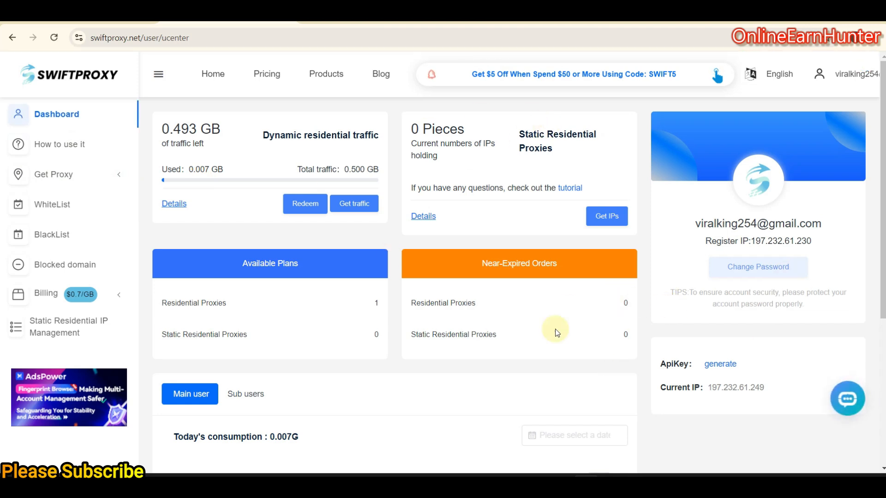
scroll(562, 323, "down", 5)
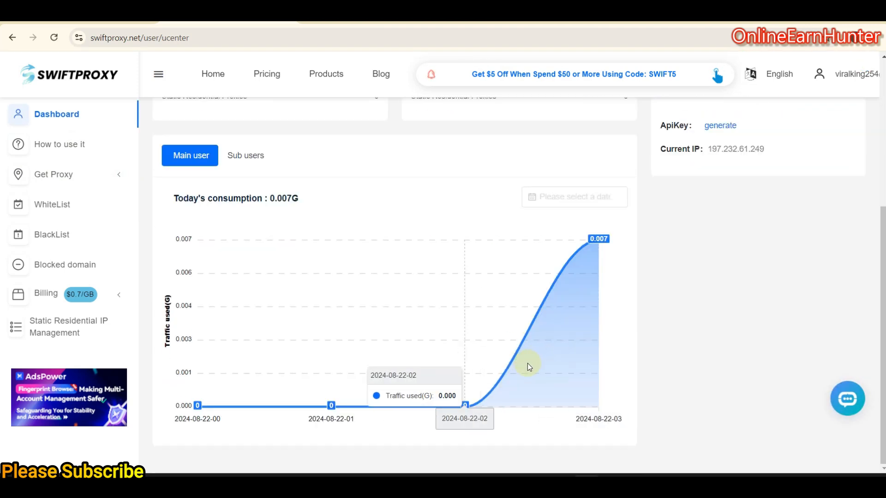
scroll(527, 365, "up", 5)
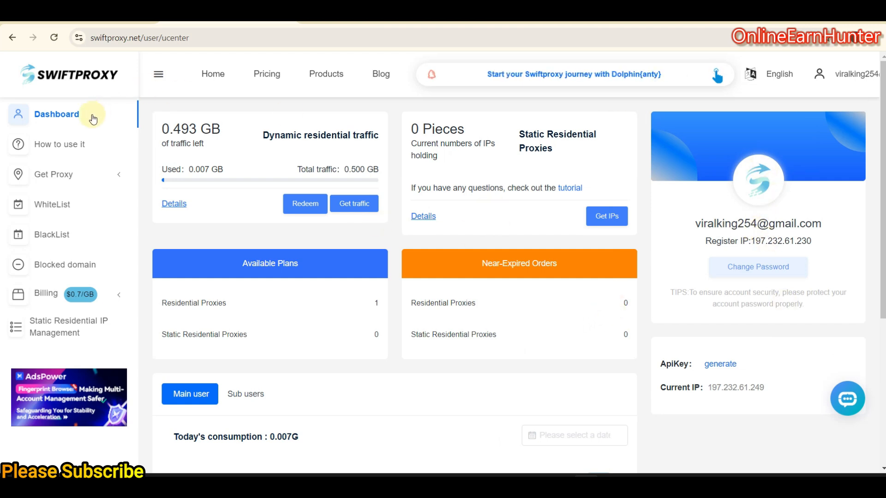
Open the How to use it tutorial and scroll through it, returning to the top
left_click(52, 146)
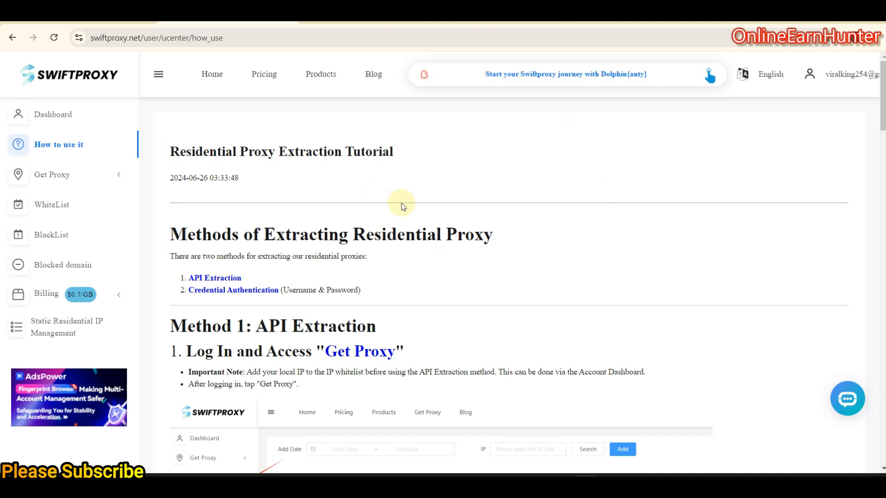
scroll(507, 261, "down", 10)
scroll(508, 264, "down", 15)
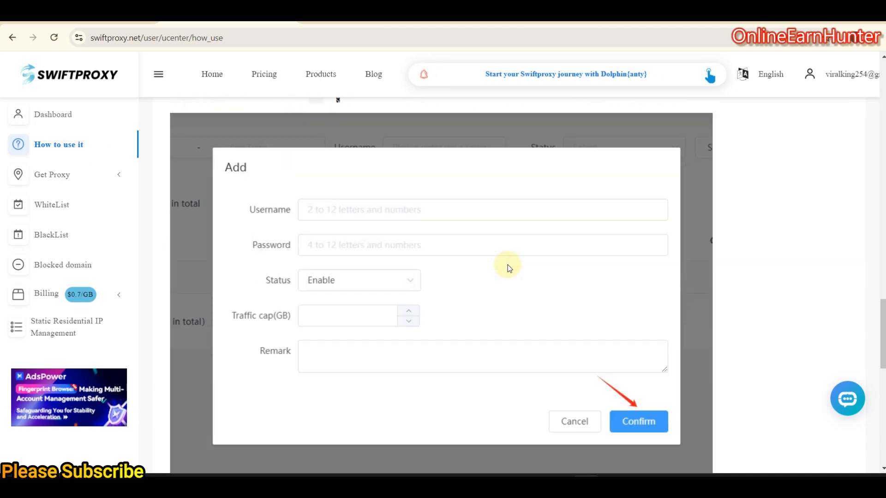
scroll(507, 265, "up", 10)
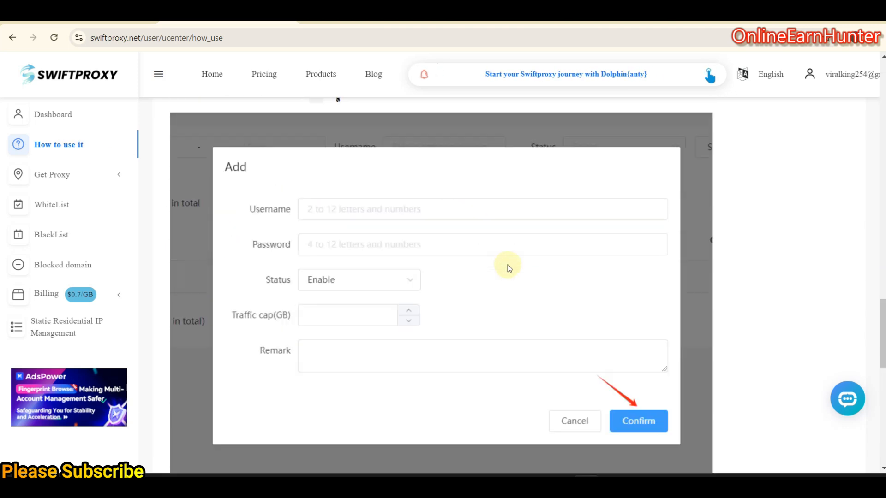
scroll(507, 264, "down", 5)
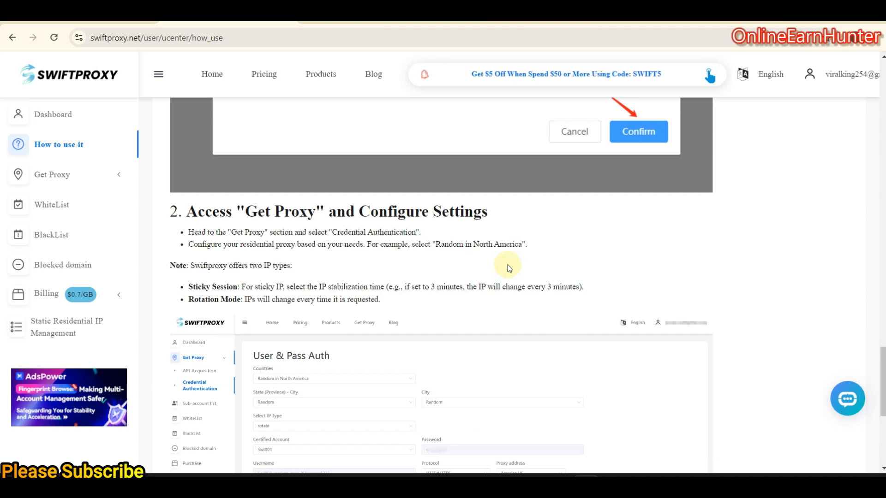
scroll(507, 265, "up", 15)
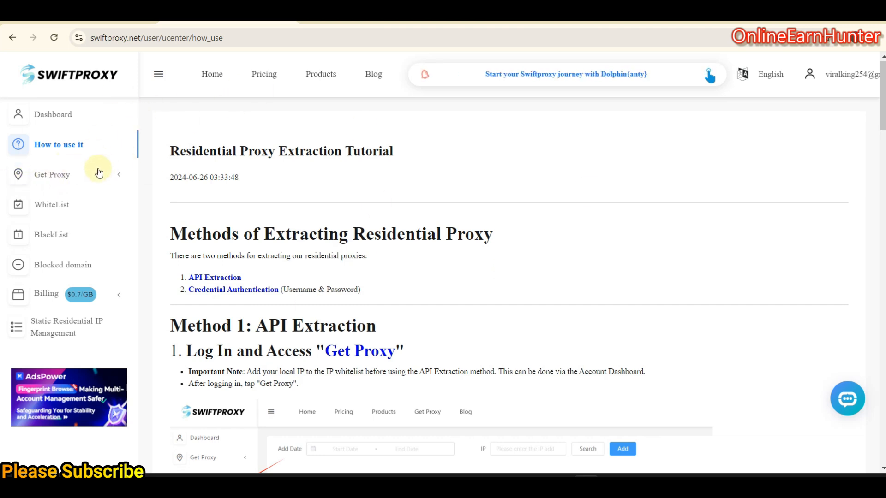
Open the Sub-account list under Get Proxy and set Add Date to 2024-08-22 through 2024-09-27
left_click(63, 179)
left_click(80, 203)
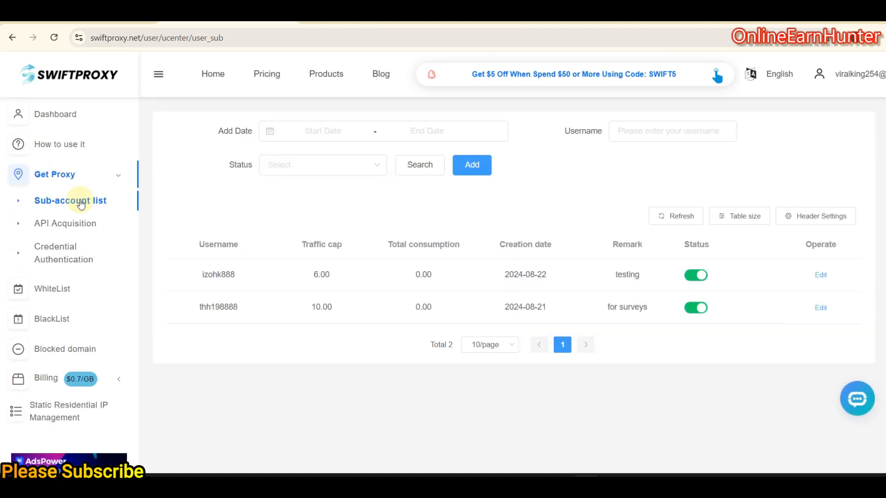
left_click(332, 136)
left_click(376, 275)
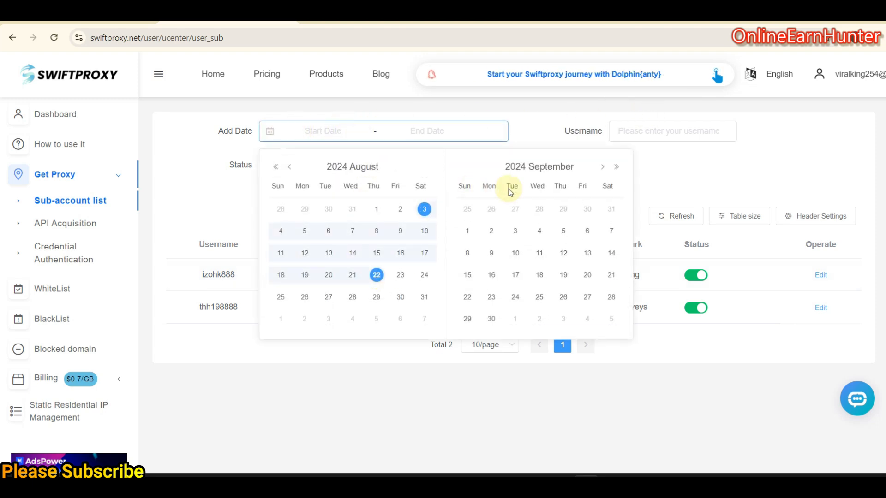
left_click(586, 297)
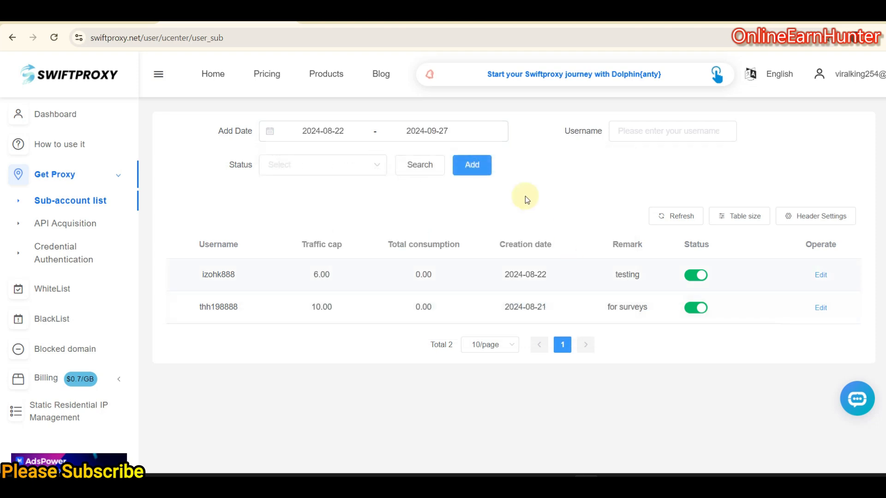
Filter the status to Enable and enter a sub-account username in the search field
left_click(332, 166)
left_click(316, 235)
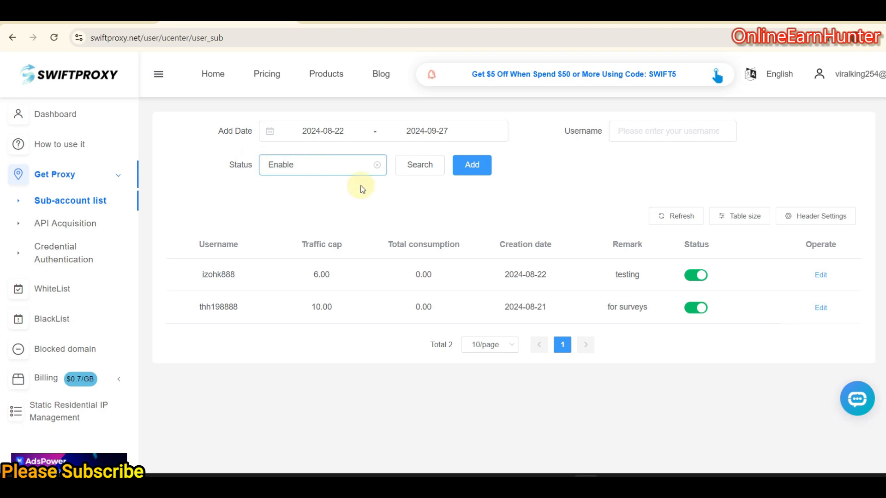
left_click(648, 131)
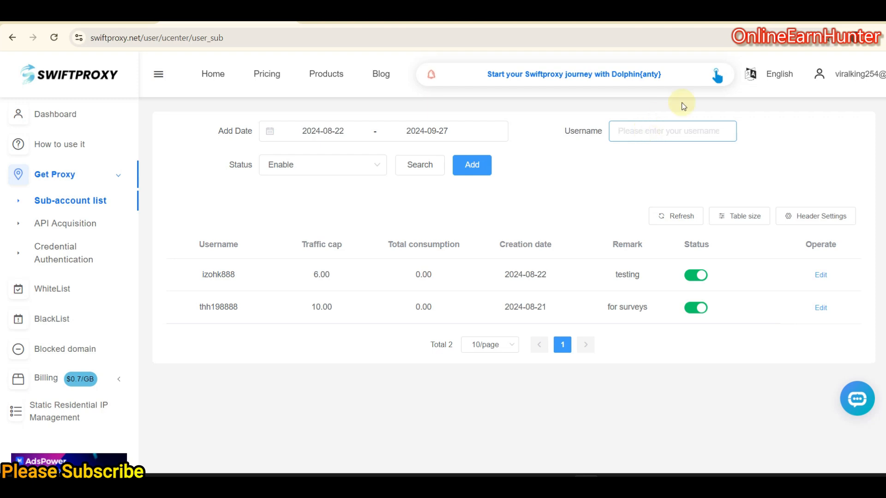
type("l")
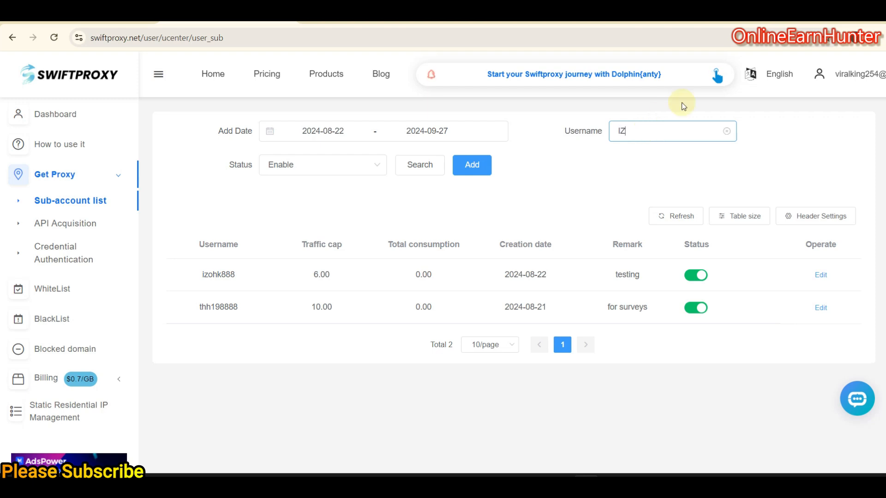
type("ZOH88888")
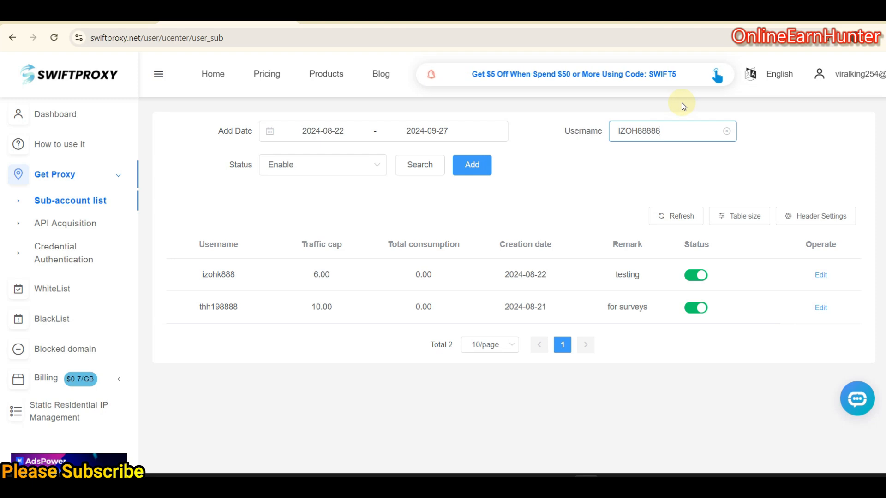
Start a new sub-account and enter its username and password
left_click(472, 165)
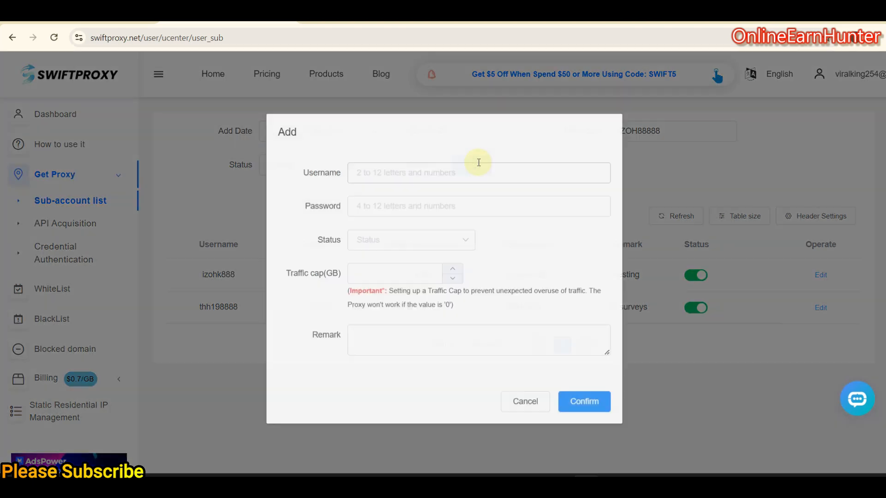
left_click(447, 172)
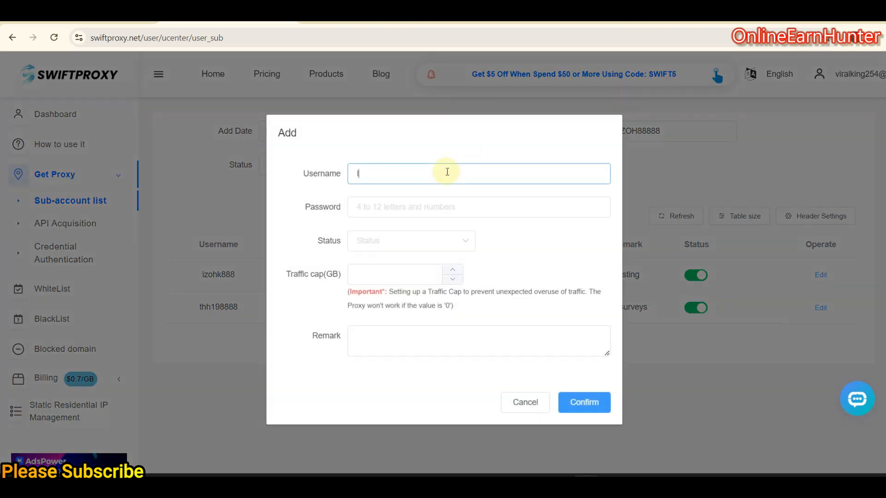
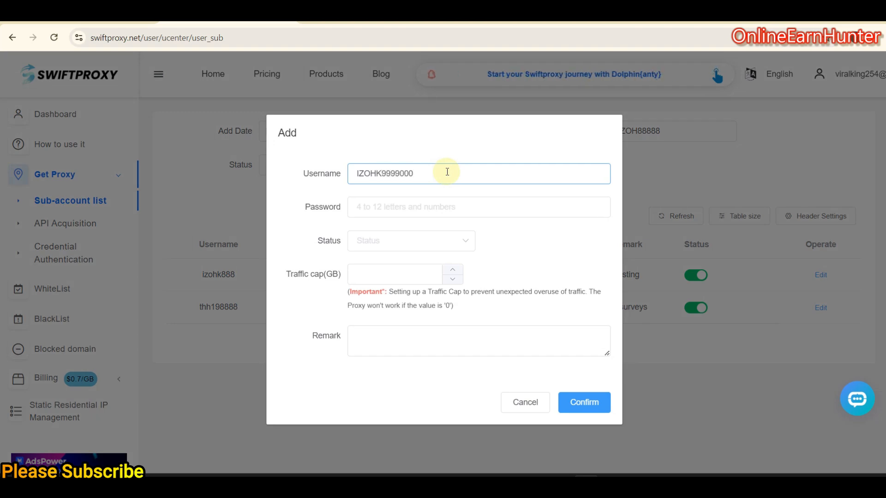
left_click(434, 208)
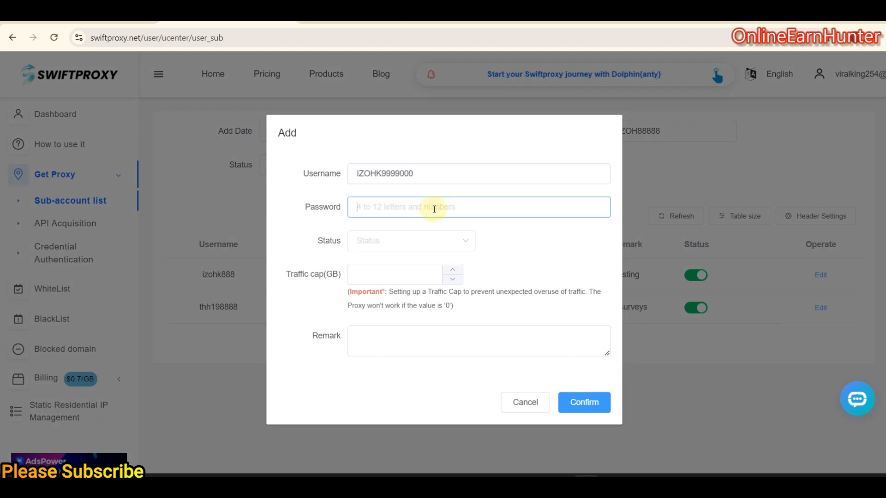
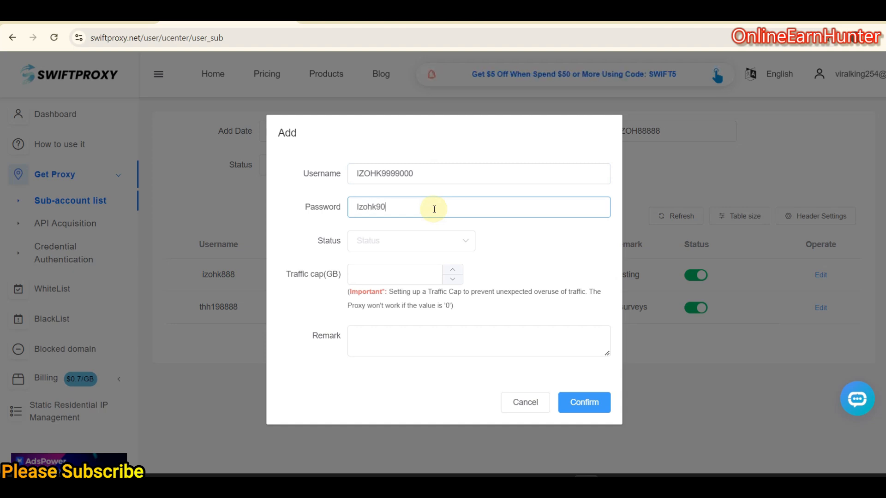
Set status Enable, traffic cap 1, remark 'testing', and confirm the new sub-account
left_click(436, 241)
left_click(418, 291)
left_click(413, 277)
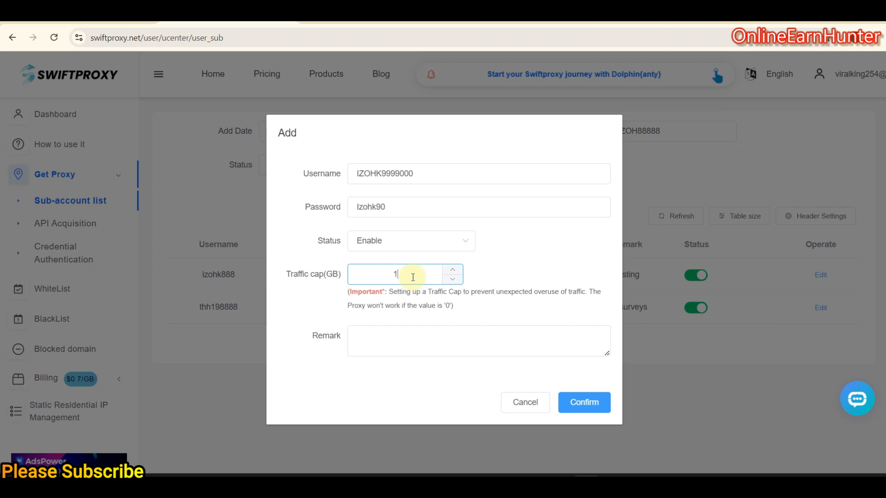
left_click(441, 342)
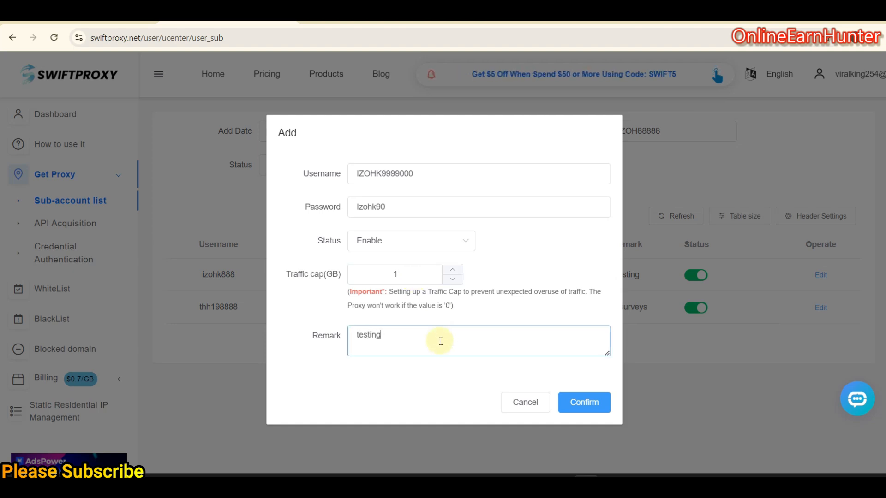
left_click(582, 406)
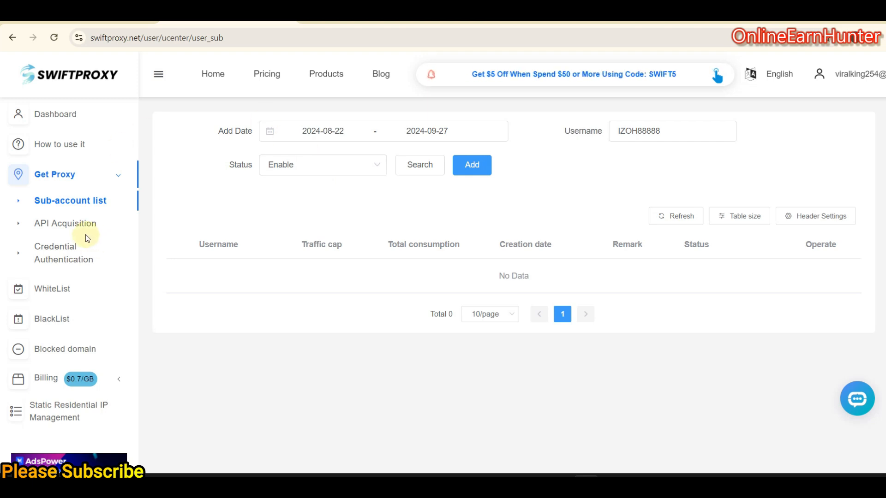
Open the API Acquisition page and browse the Countries list, leaving Global Random selected
left_click(56, 222)
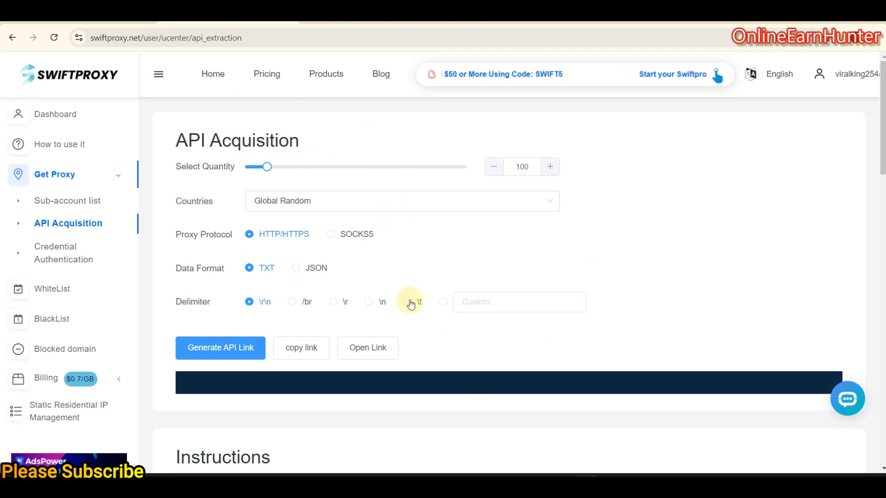
left_click(449, 198)
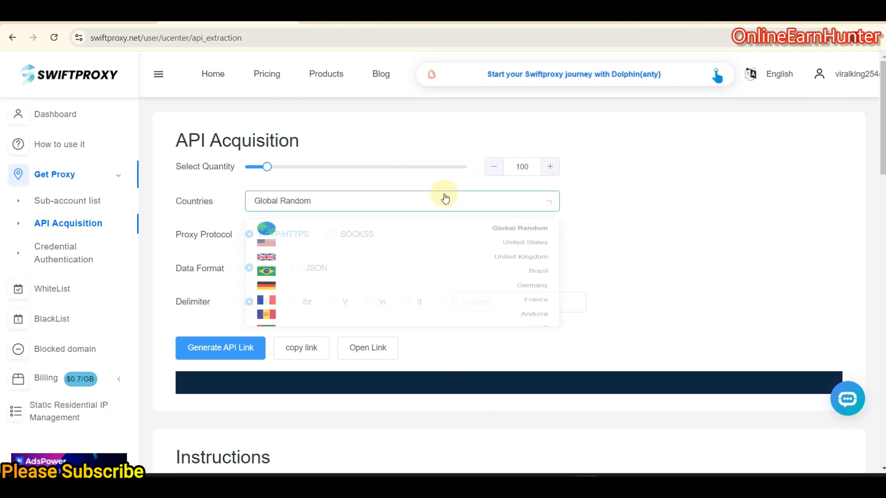
left_click(686, 194)
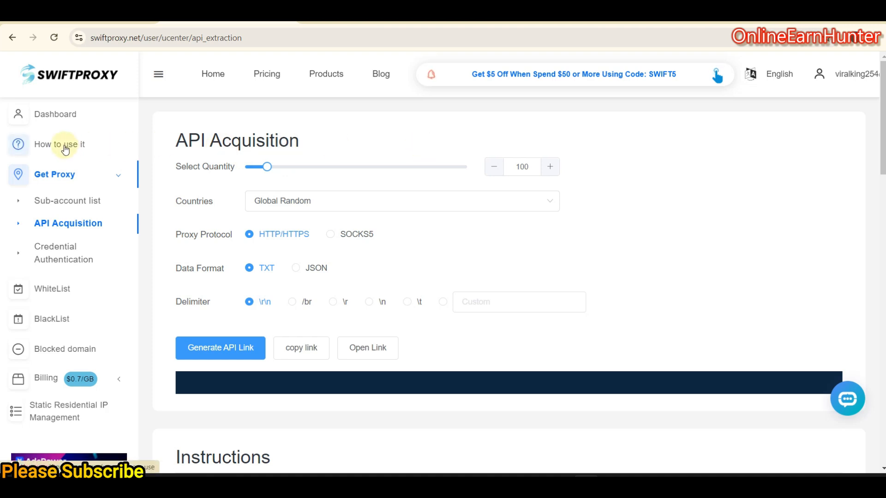
On the Credential Authentication page, choose United States as the proxy country
left_click(58, 253)
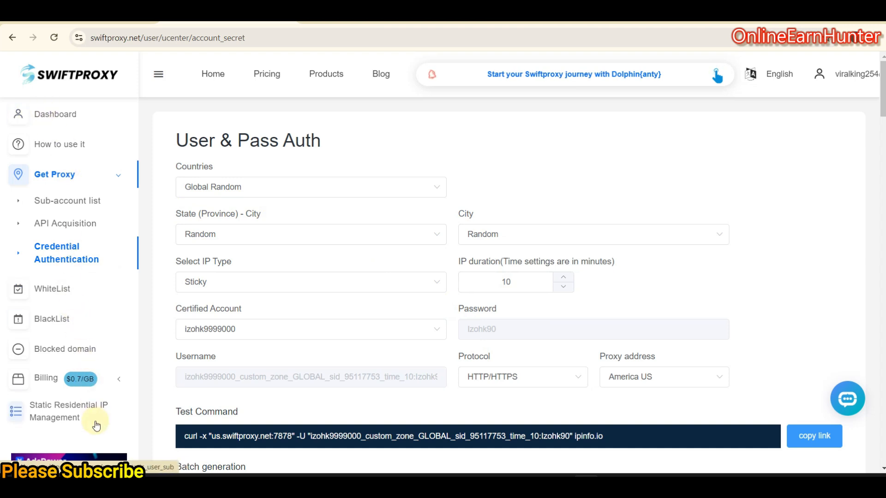
left_click(306, 188)
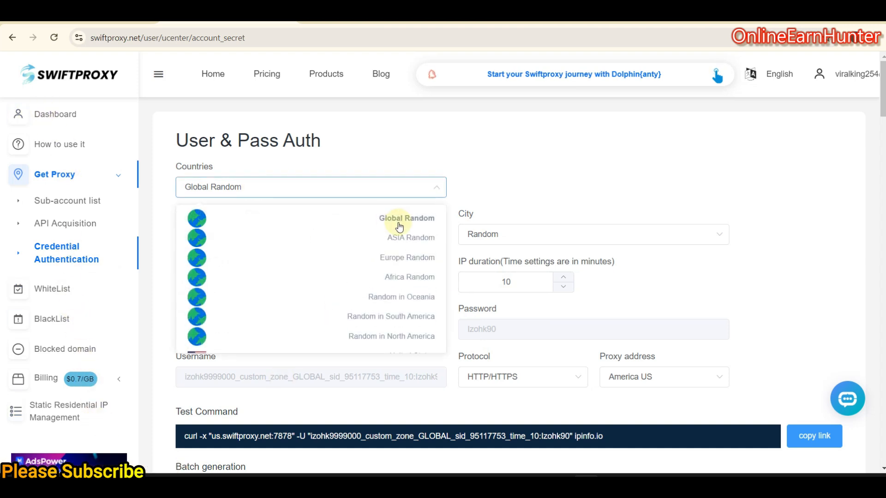
scroll(444, 214, "down", 4)
scroll(443, 219, "up", 1)
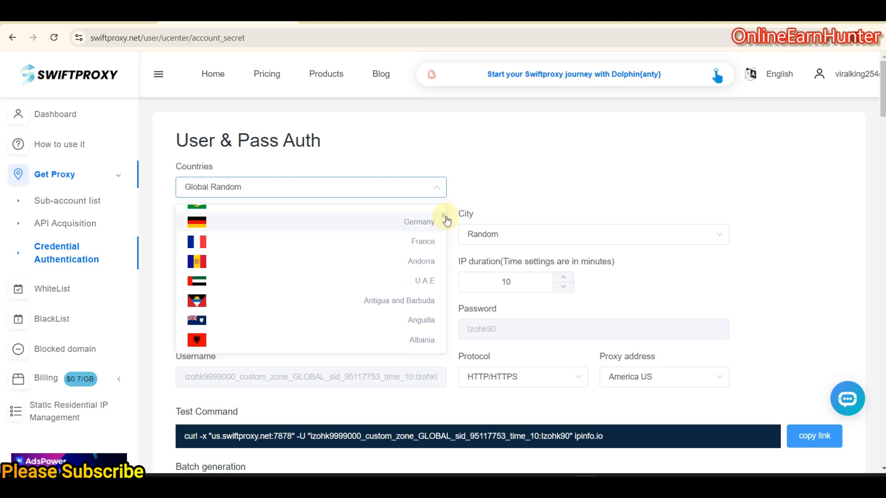
scroll(443, 219, "down", 3)
scroll(447, 222, "up", 6)
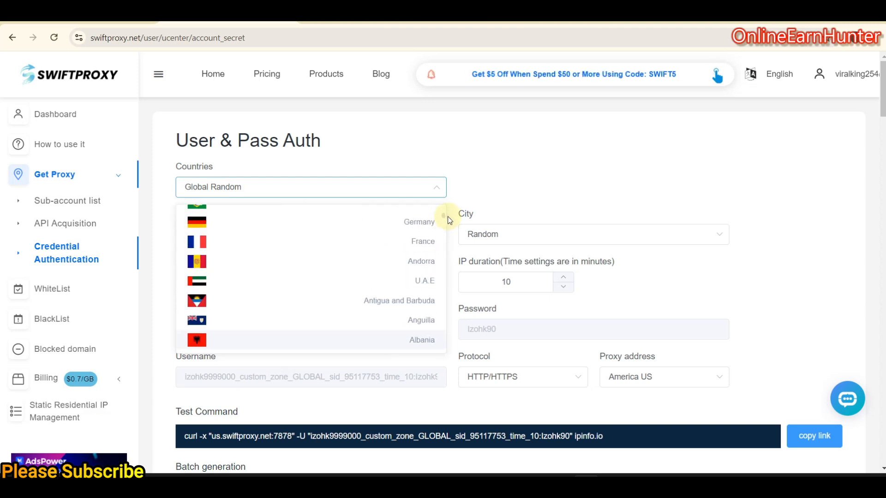
left_click(417, 229)
Choose Northcarolina as the state and keep the city as Random
left_click(326, 233)
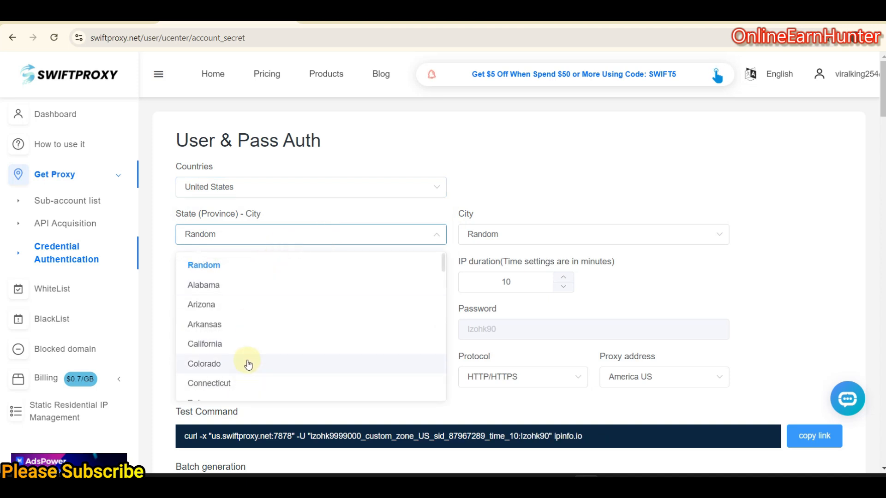
scroll(248, 363, "down", 9)
scroll(248, 363, "down", 3)
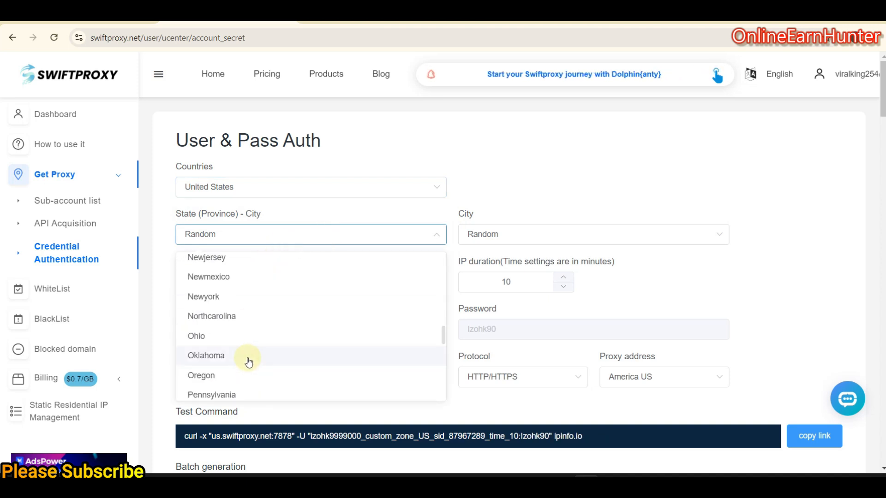
scroll(237, 341, "up", 2)
scroll(238, 344, "down", 2)
left_click(231, 316)
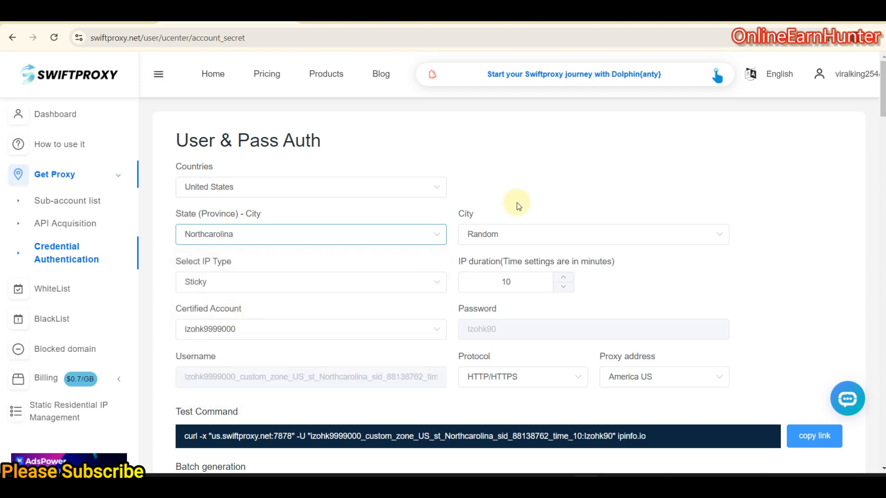
left_click(507, 231)
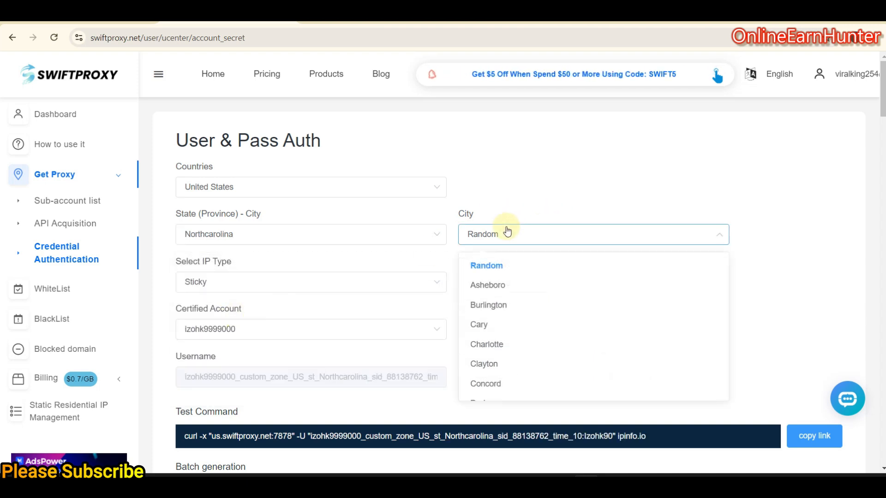
left_click(428, 256)
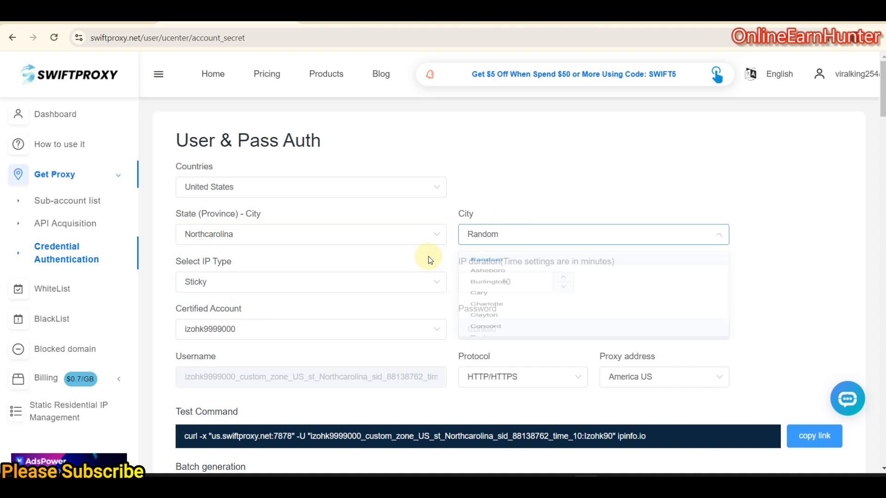
Set the IP type to Sticky after briefly trying Rotate
left_click(257, 283)
left_click(220, 332)
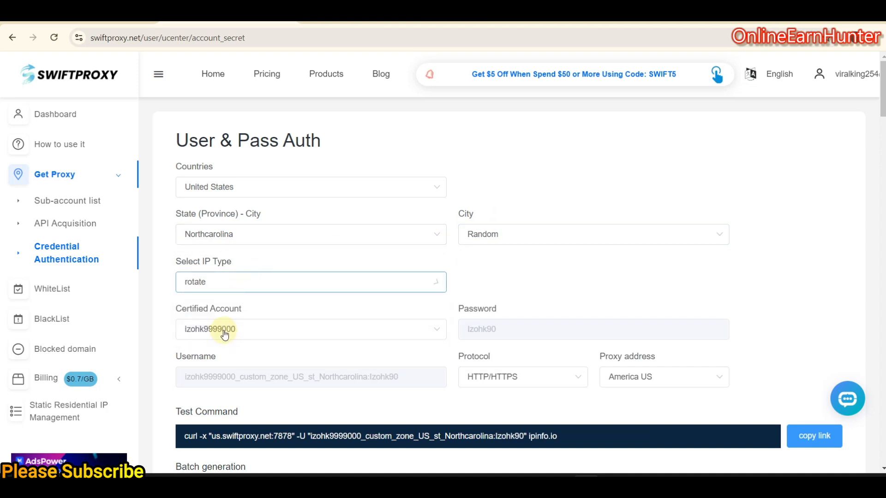
left_click(236, 285)
left_click(223, 310)
Adjust the IP duration spinner up then down until it reads 60 minutes
left_click_drag(559, 284, 564, 282)
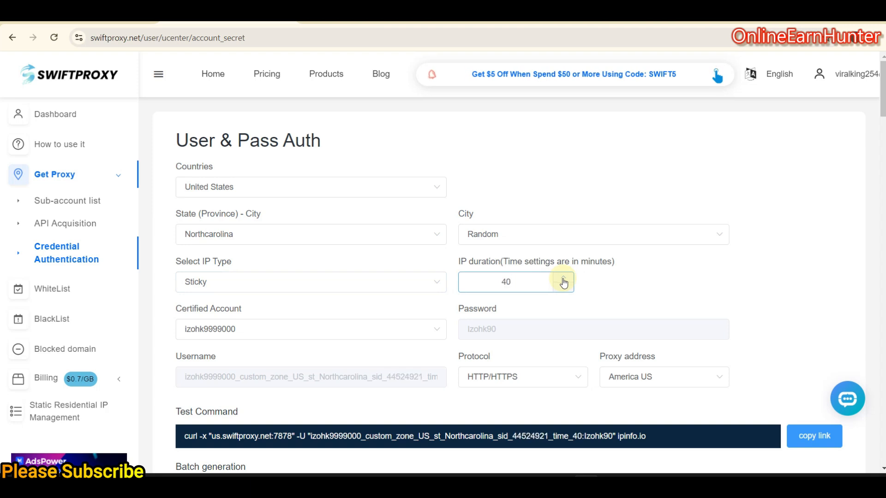
left_click_drag(566, 284, 561, 282)
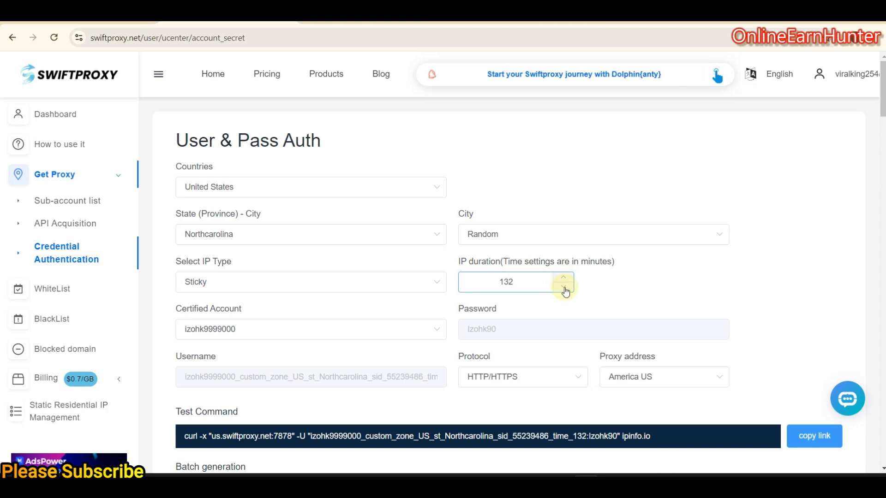
left_click(564, 289)
left_click(564, 289)
left_click(564, 289)
left_click(564, 289)
left_click(563, 289)
left_click(564, 289)
left_click(564, 289)
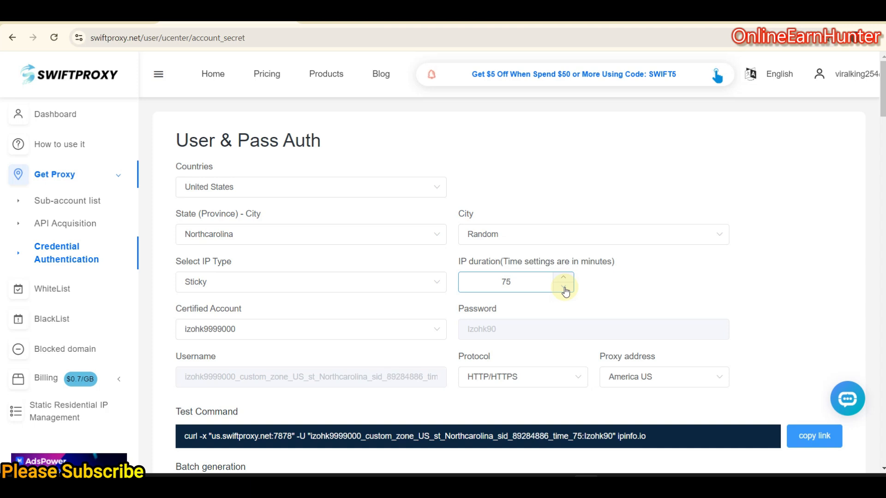
left_click(564, 289)
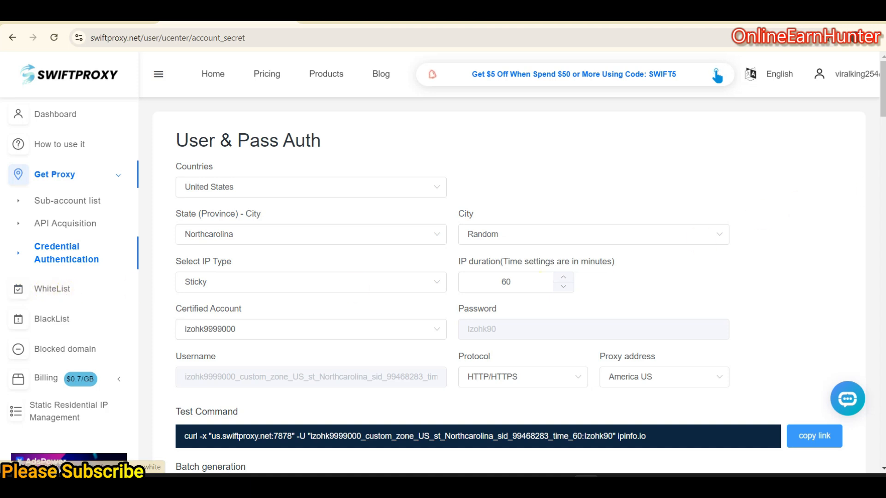
Change the proxy protocol to SOCKS5
scroll(520, 267, "down", 2)
scroll(519, 267, "down", 1)
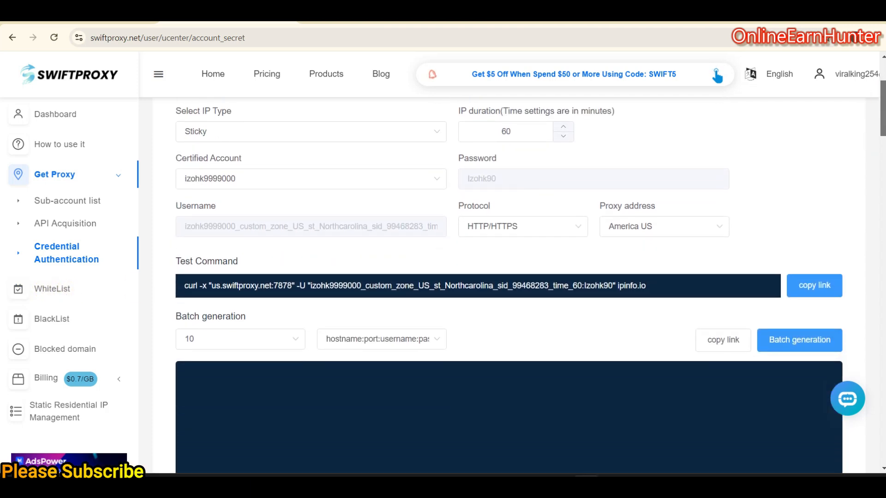
left_click(511, 227)
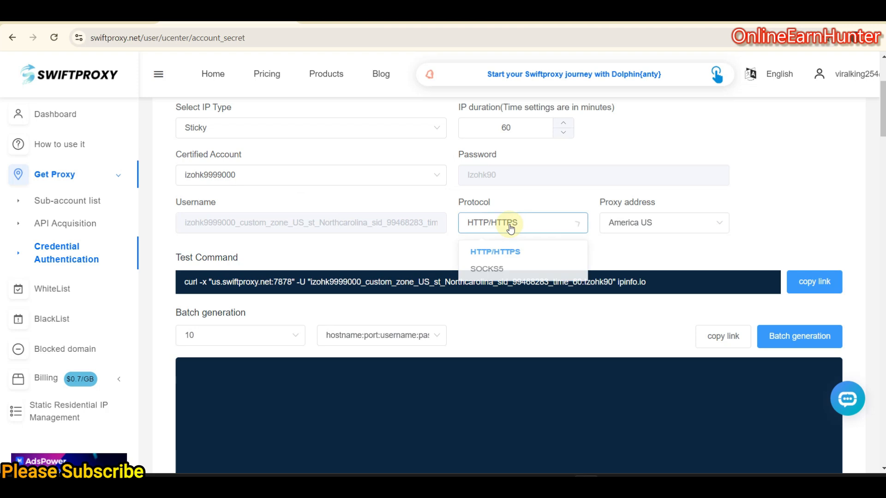
left_click(503, 270)
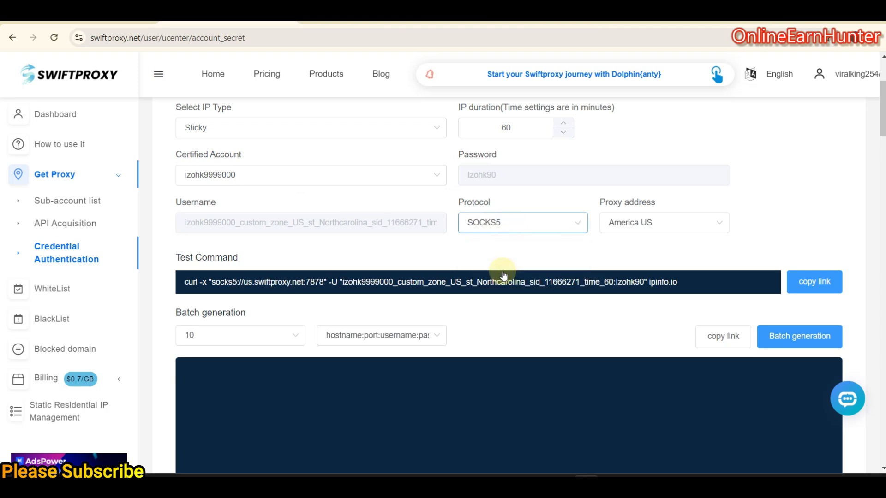
Keep quantity 10 and hostname:port:username:password format, then batch-generate the proxy lines
left_click(205, 339)
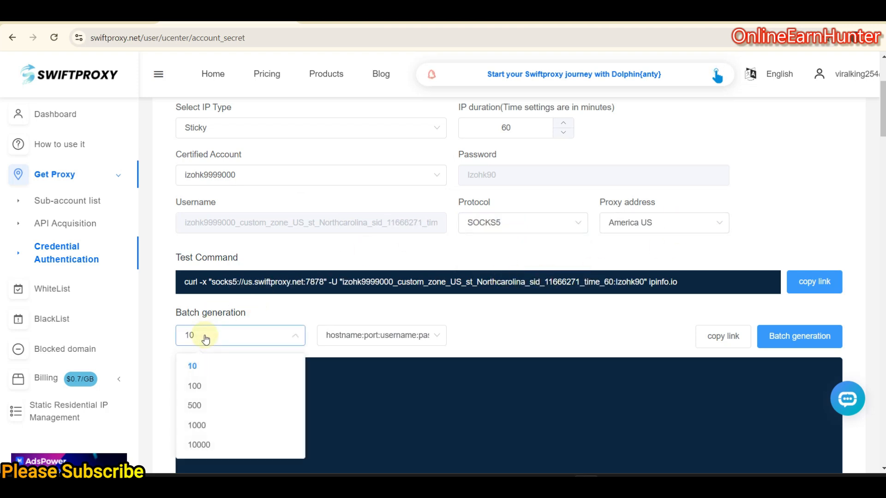
left_click(201, 369)
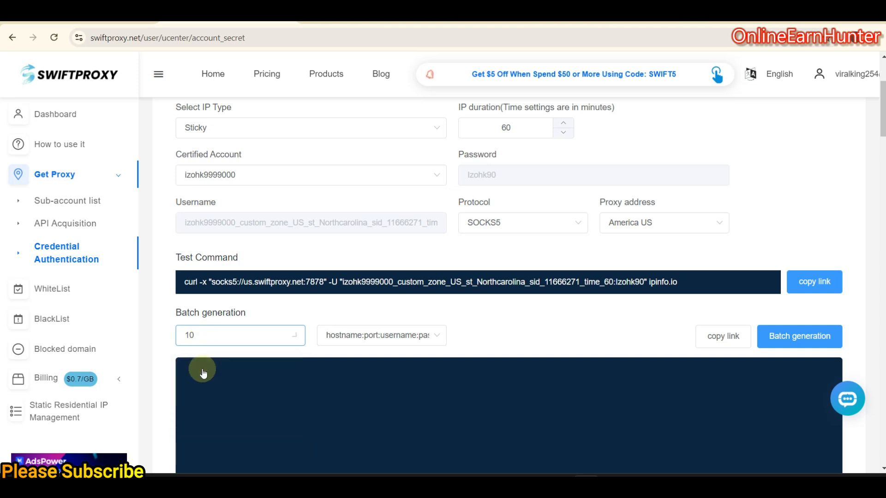
left_click(396, 340)
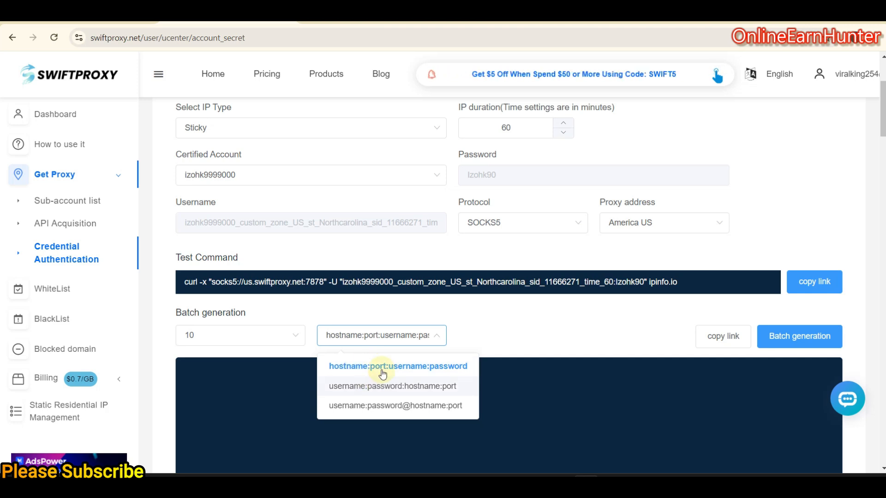
left_click(445, 372)
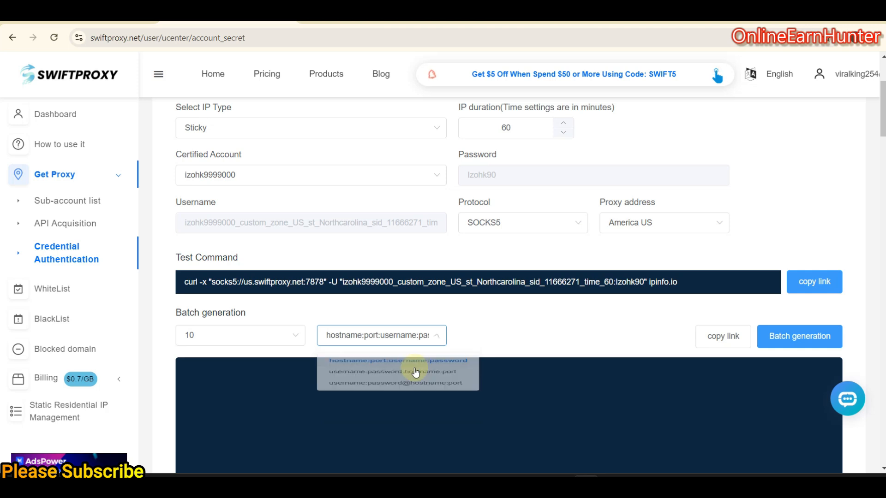
left_click(775, 340)
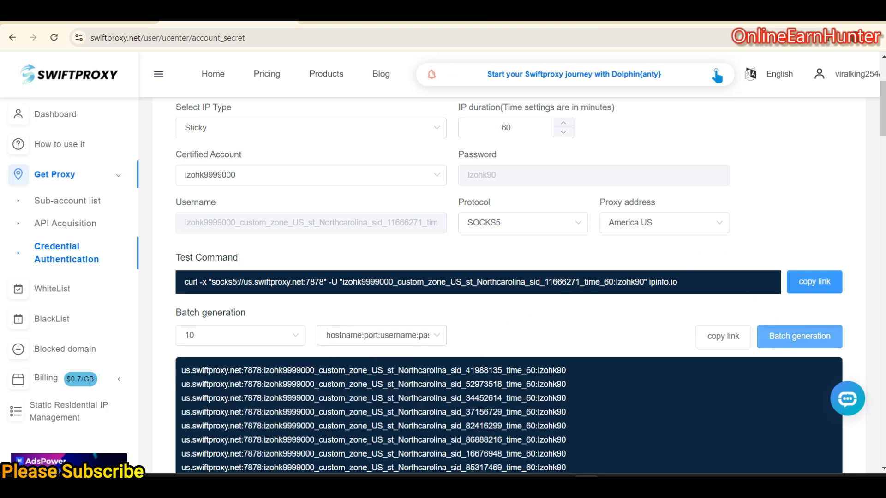
scroll(617, 154, "down", 3)
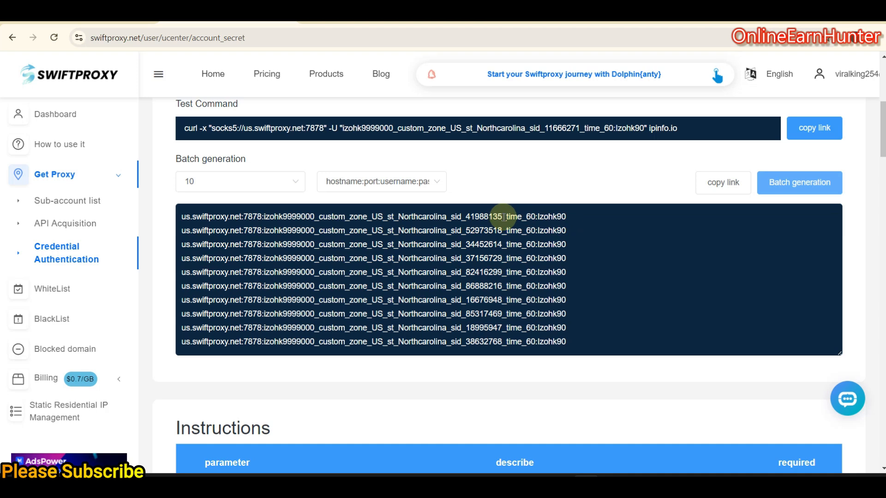
left_click_drag(502, 231, 491, 318)
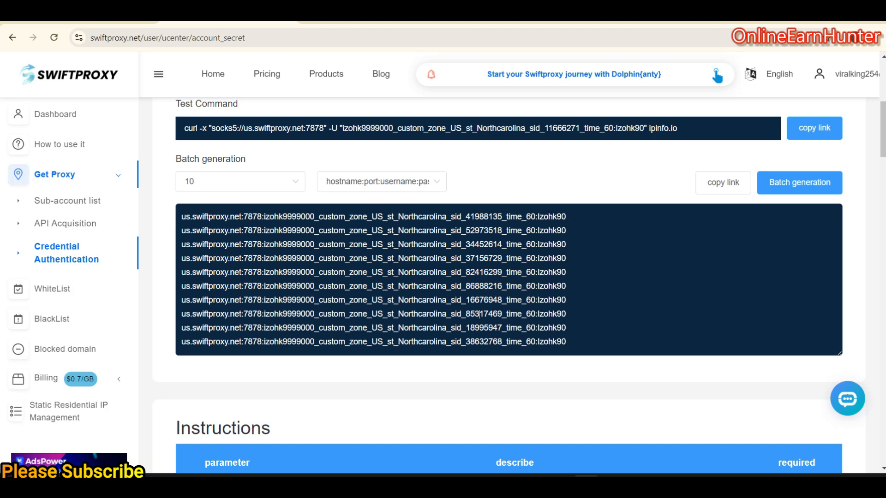
Copy us.swiftproxy.net:7878 from the first generated line and switch to BitBrowser
scroll(507, 277, "up", 7)
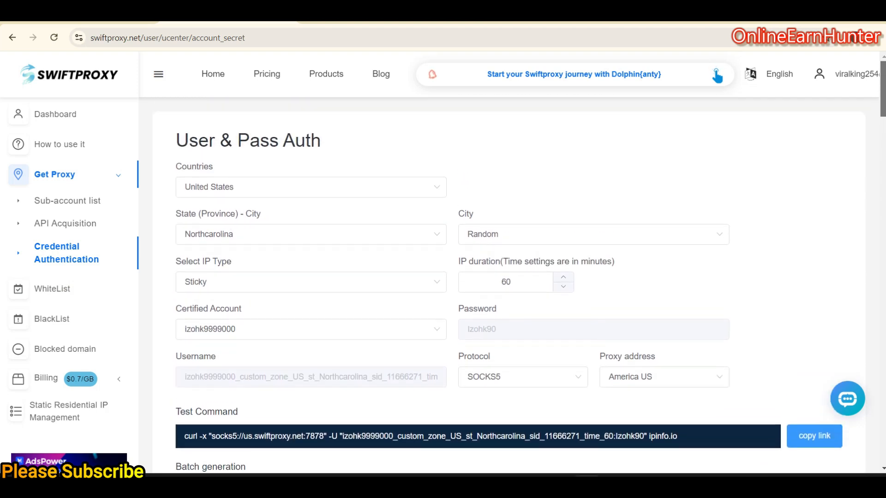
scroll(519, 267, "down", 2)
scroll(520, 267, "up", 2)
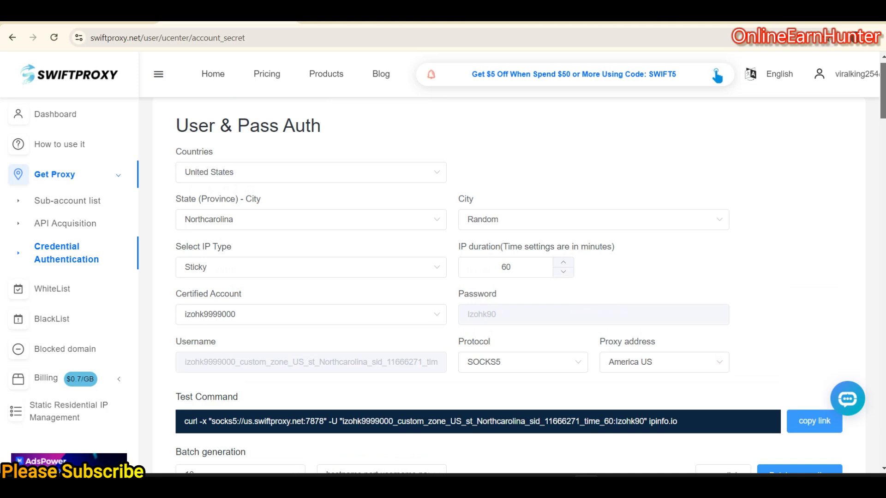
scroll(672, 215, "down", 5)
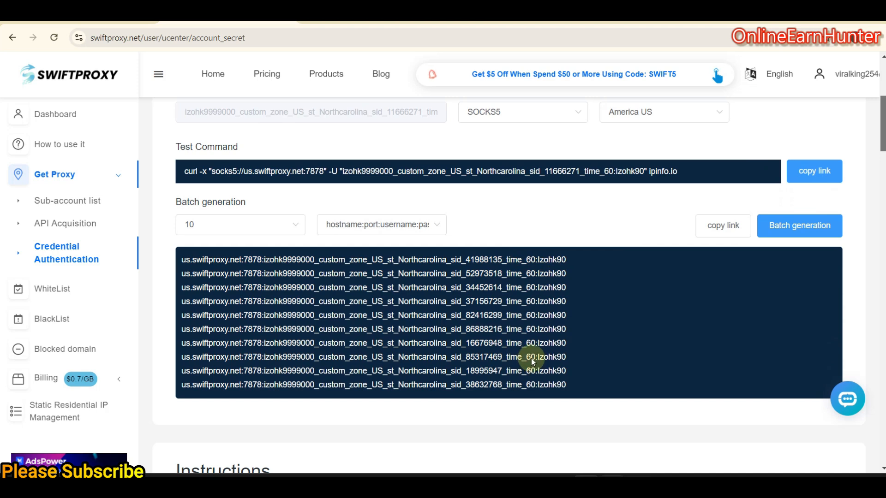
left_click_drag(183, 261, 260, 256)
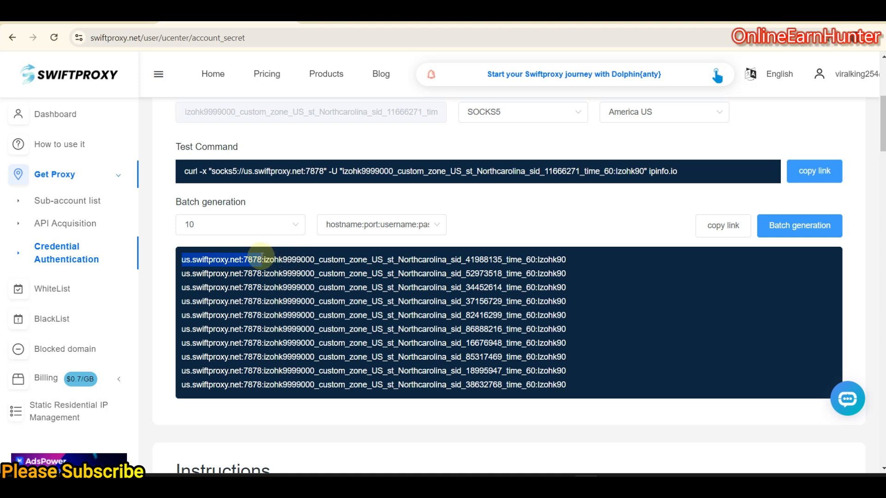
right_click(241, 259)
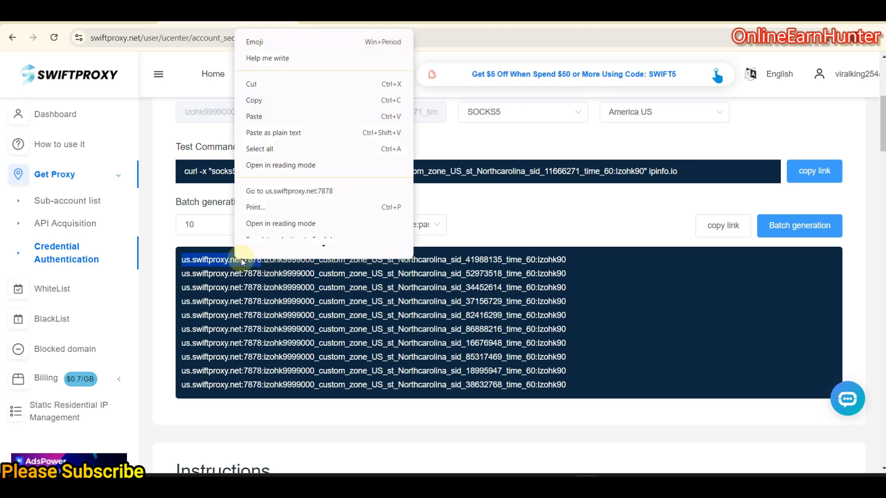
left_click(275, 107)
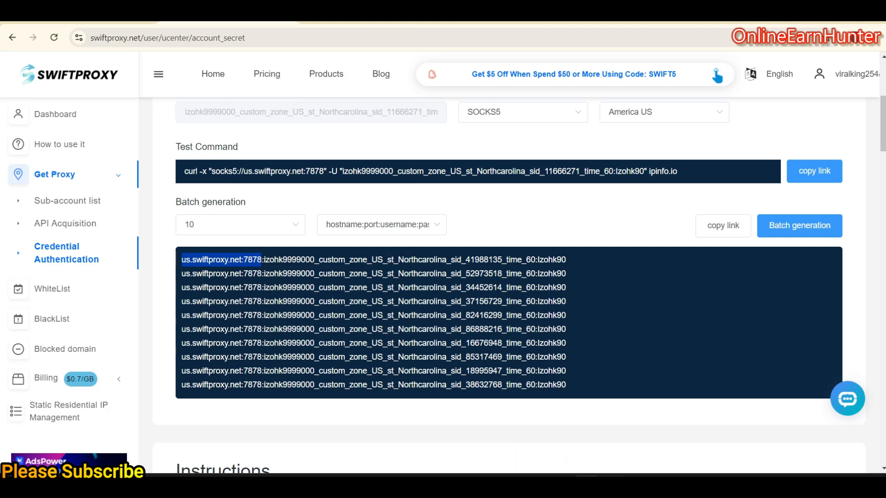
key("alt+Tab")
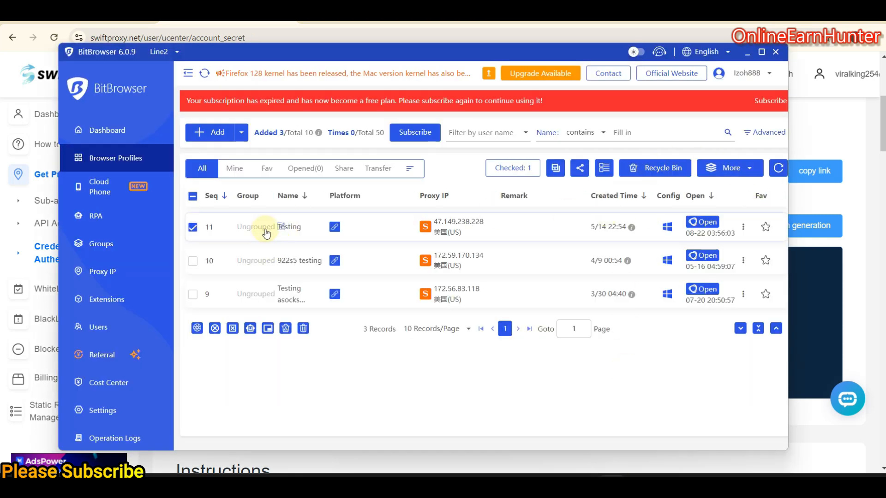
Choose Update Profile from the Testing profile's three-dot menu
left_click(743, 226)
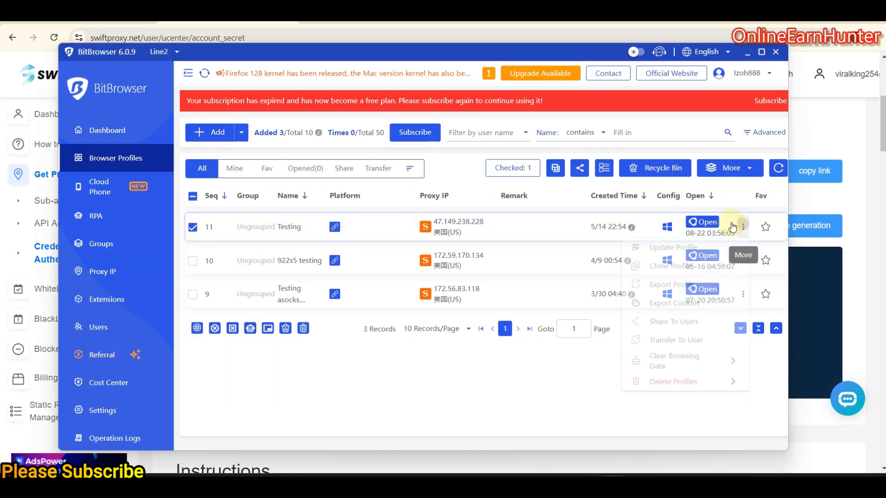
left_click(668, 249)
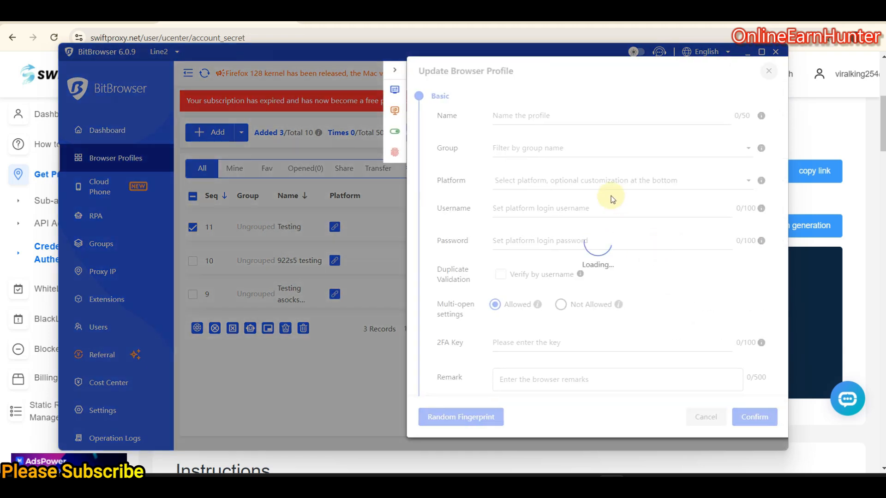